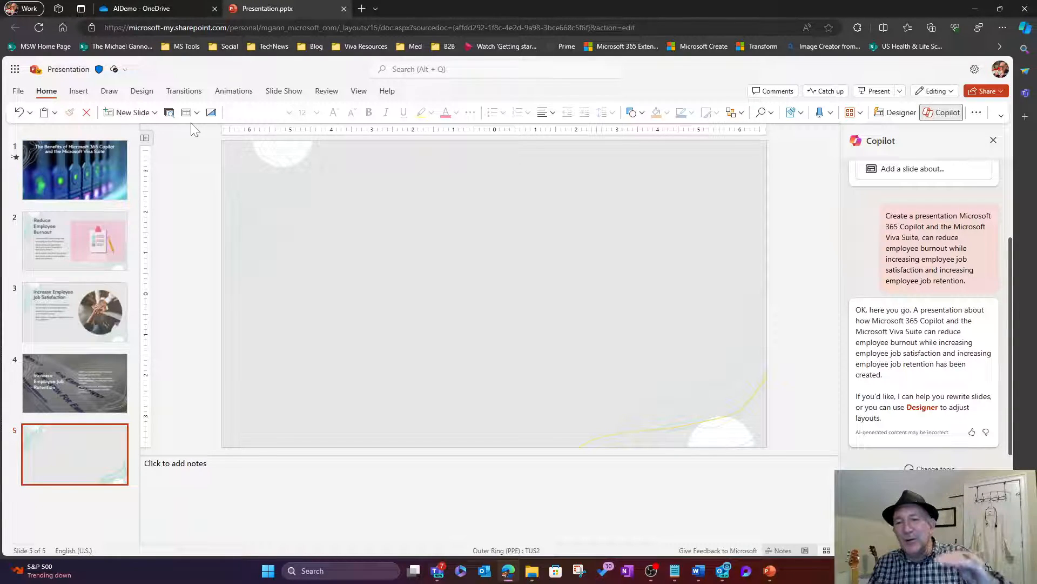
Step: Open the Create with AI picture generator from the Insert tab's Pictures menu
click(77, 97)
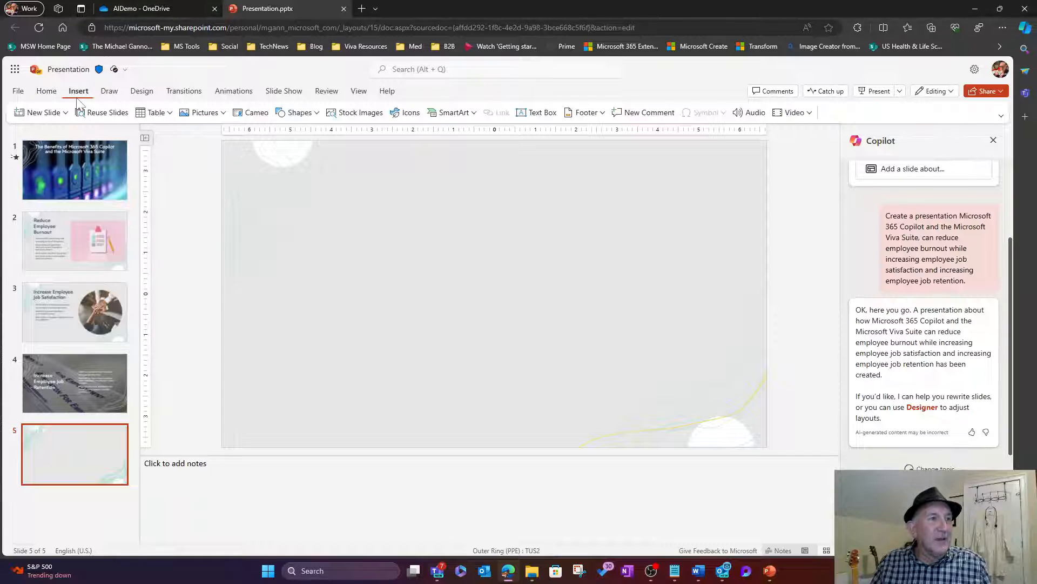
click(223, 113)
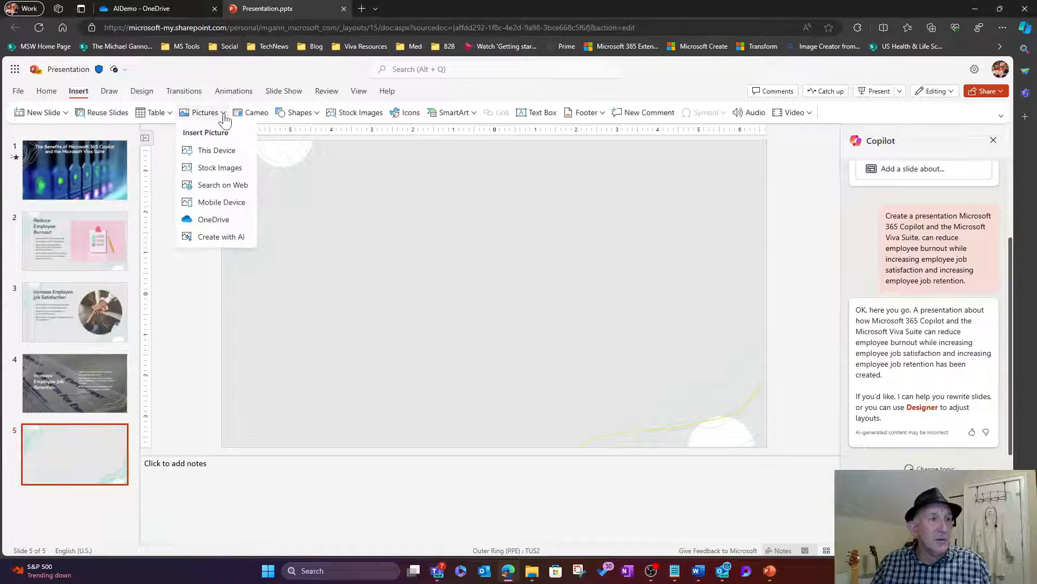
click(221, 236)
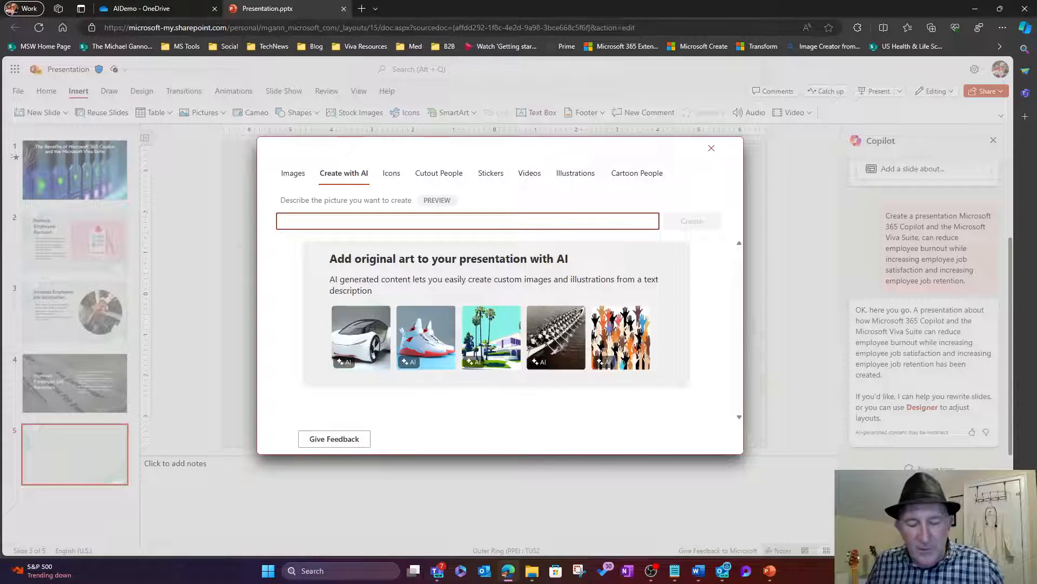
Step: Describe a photorealistic nurse in a labcoat and sunglasses with a clipboard riding an orca, then generate images
text(F)
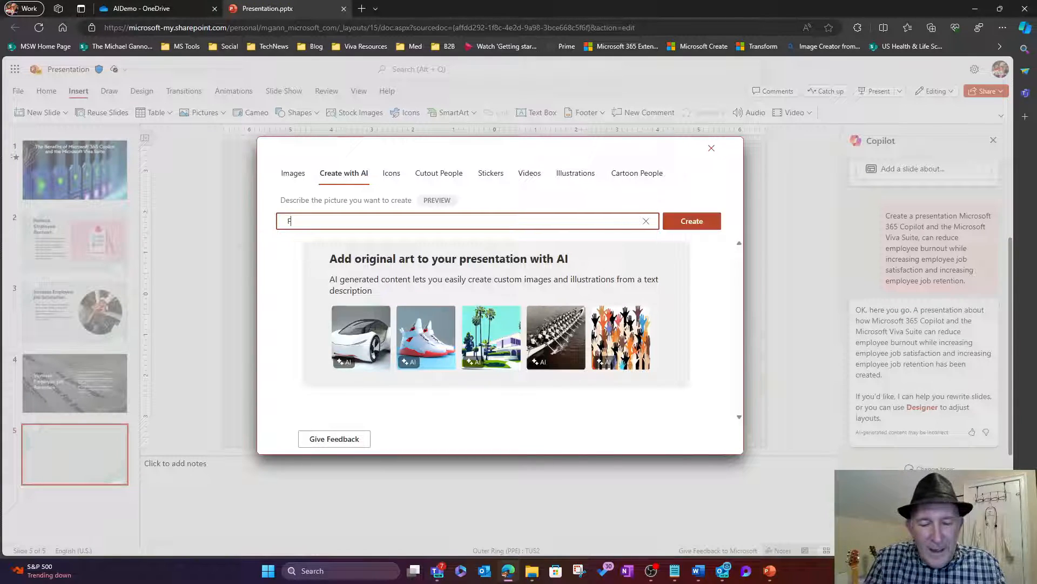
text(emai)
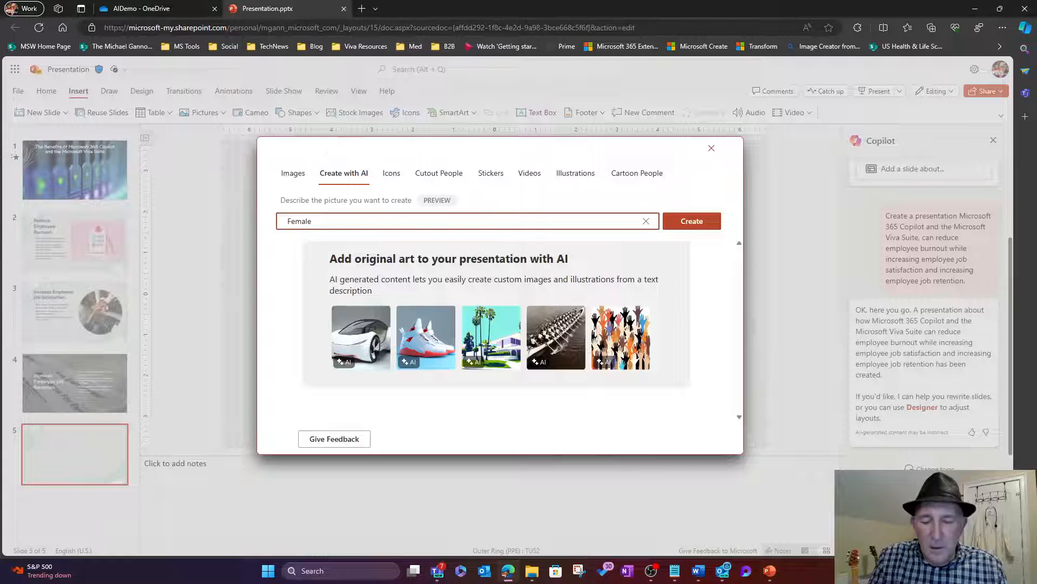
text( Clinici)
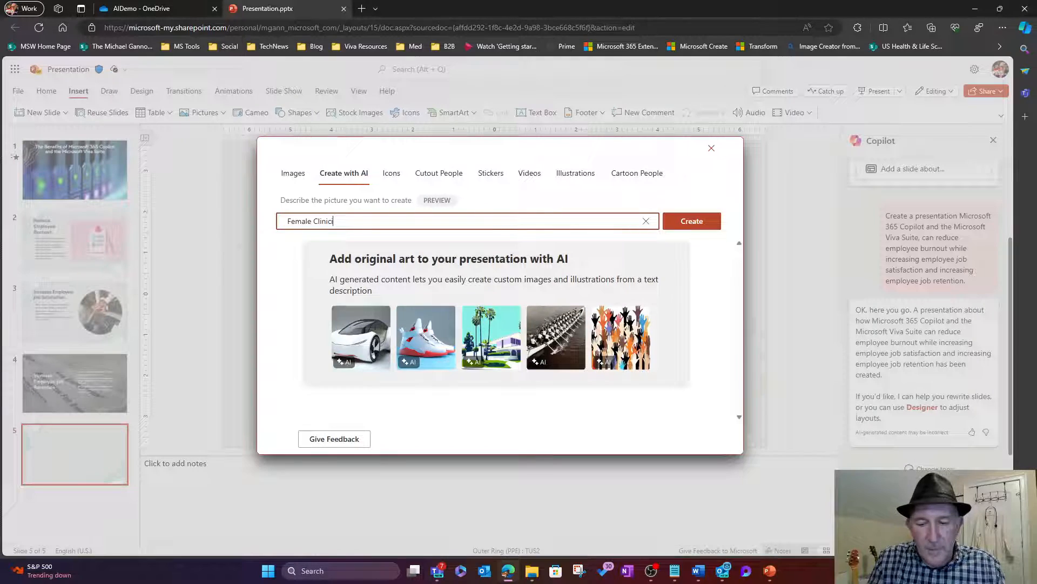
key(BackSpace)
key(BackSpace)
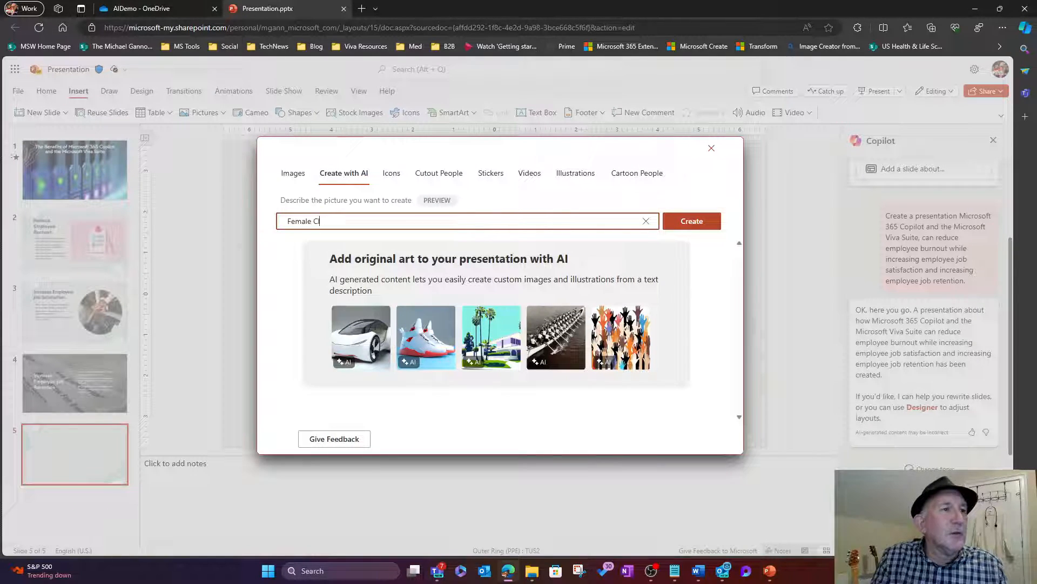
text(Nurse)
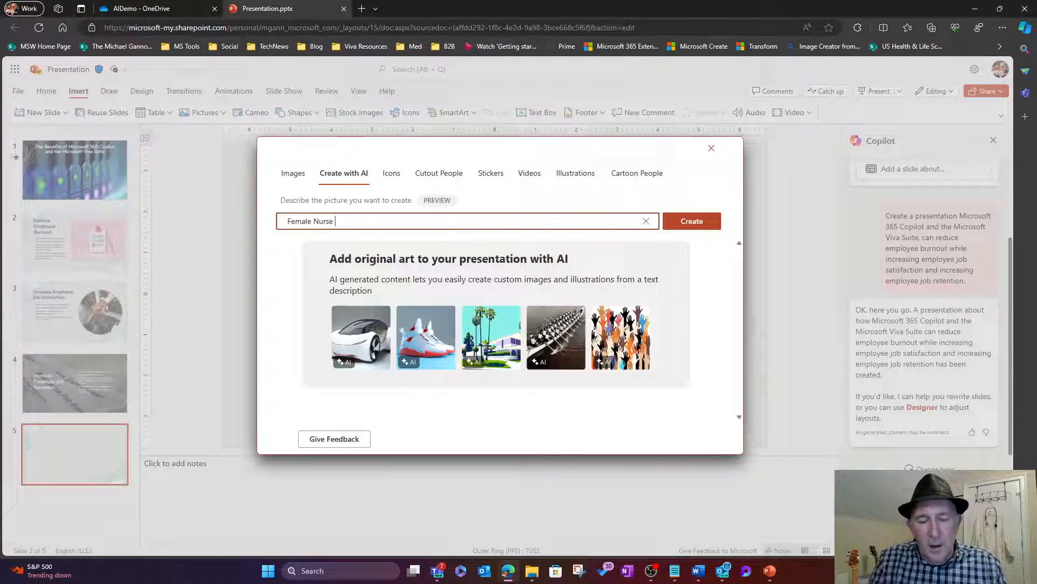
text( weari)
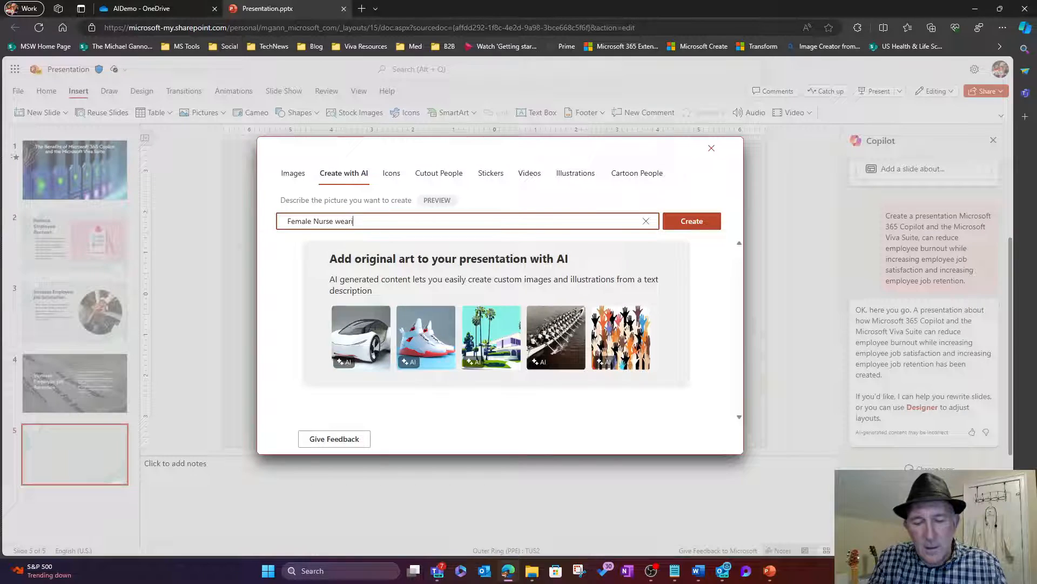
text(ng a labcoat )
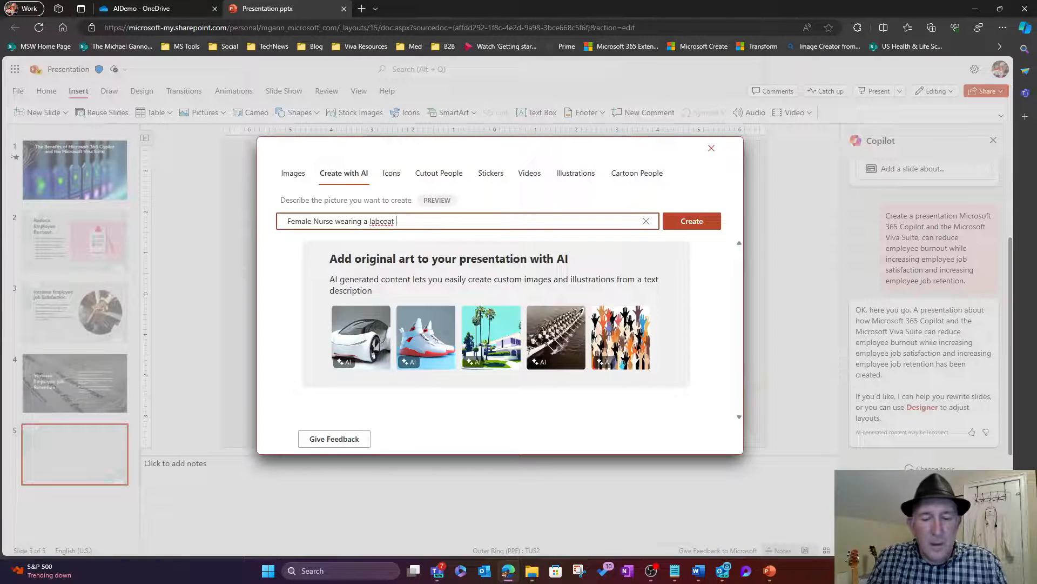
text(and )
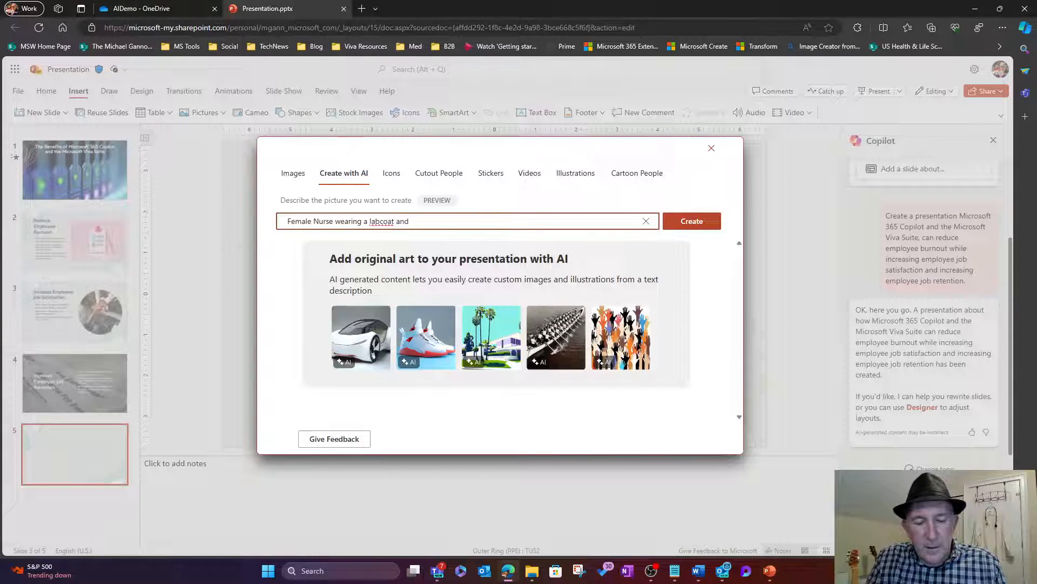
text(sunglasses)
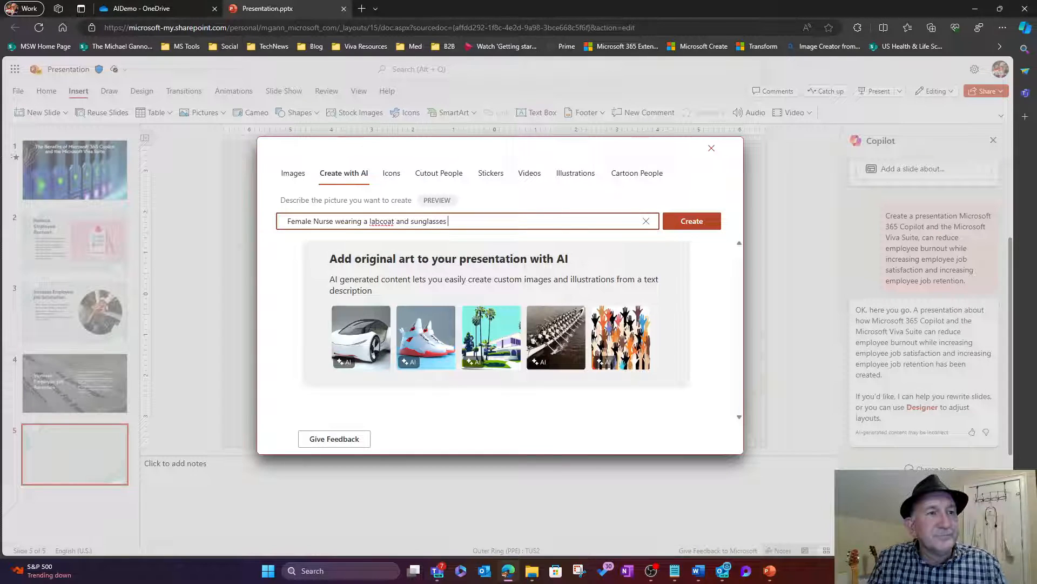
text( w)
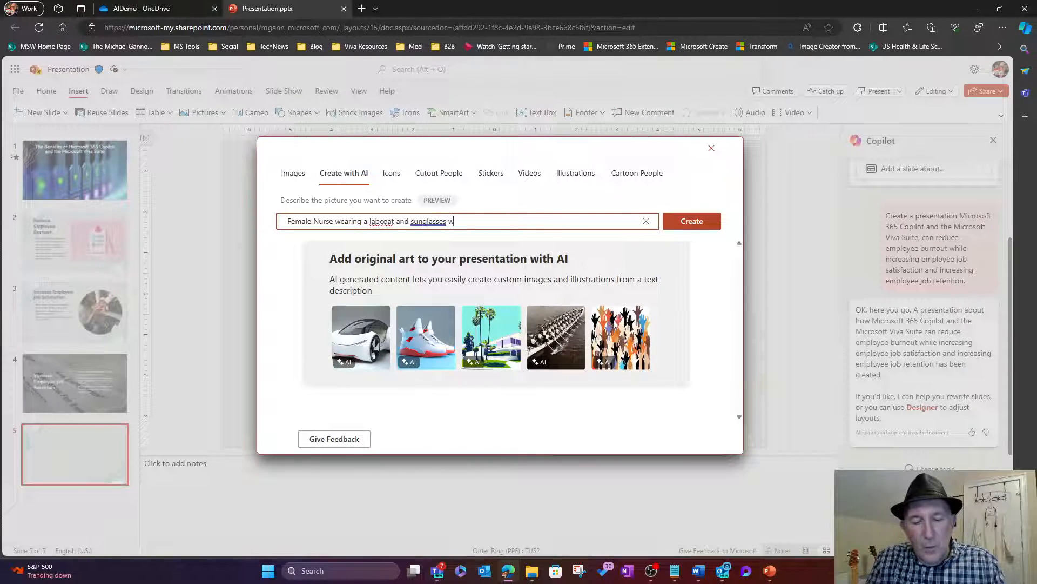
text(hile ca)
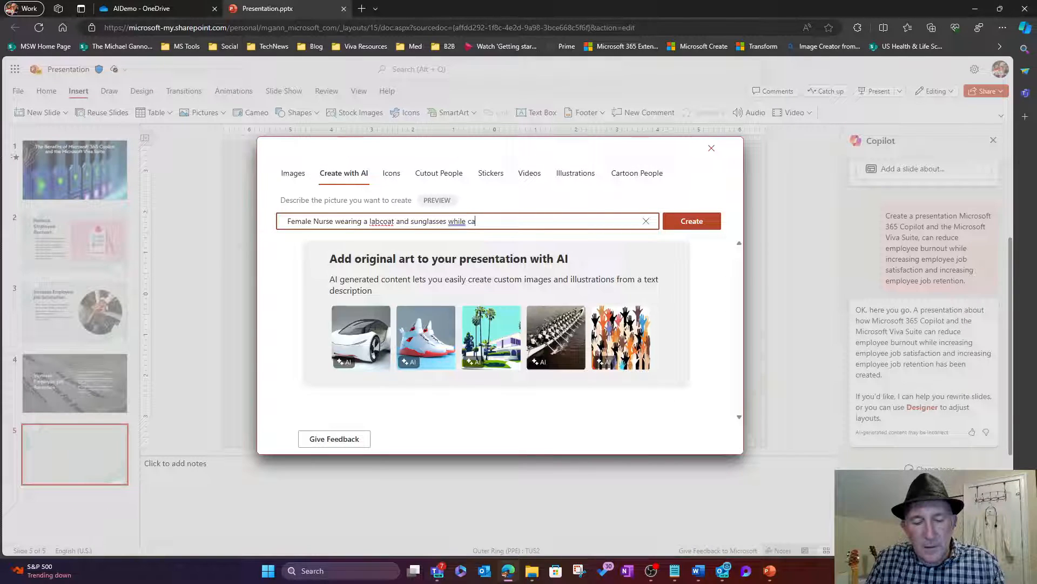
text(rrying )
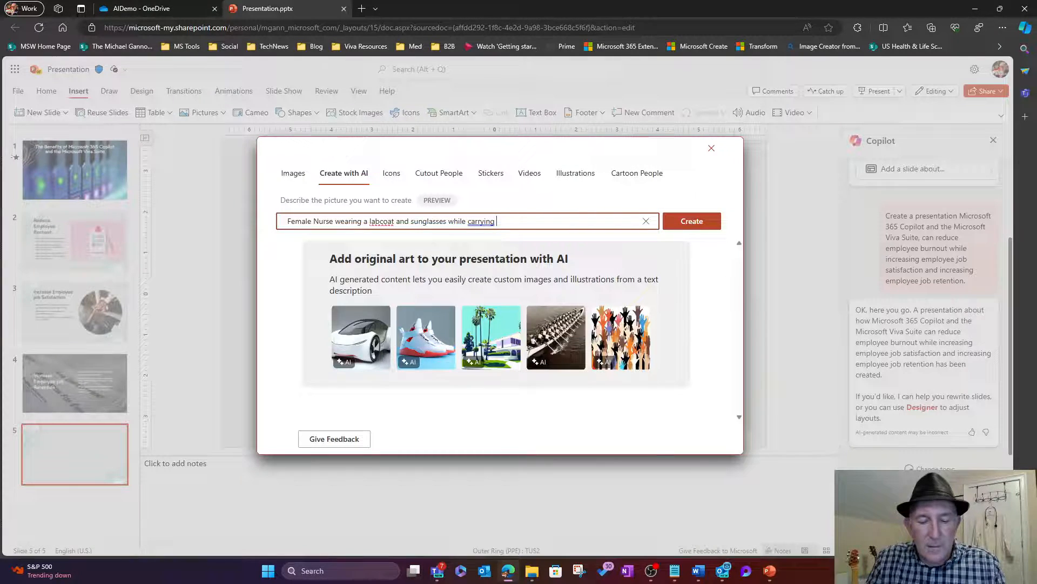
text(a clip b)
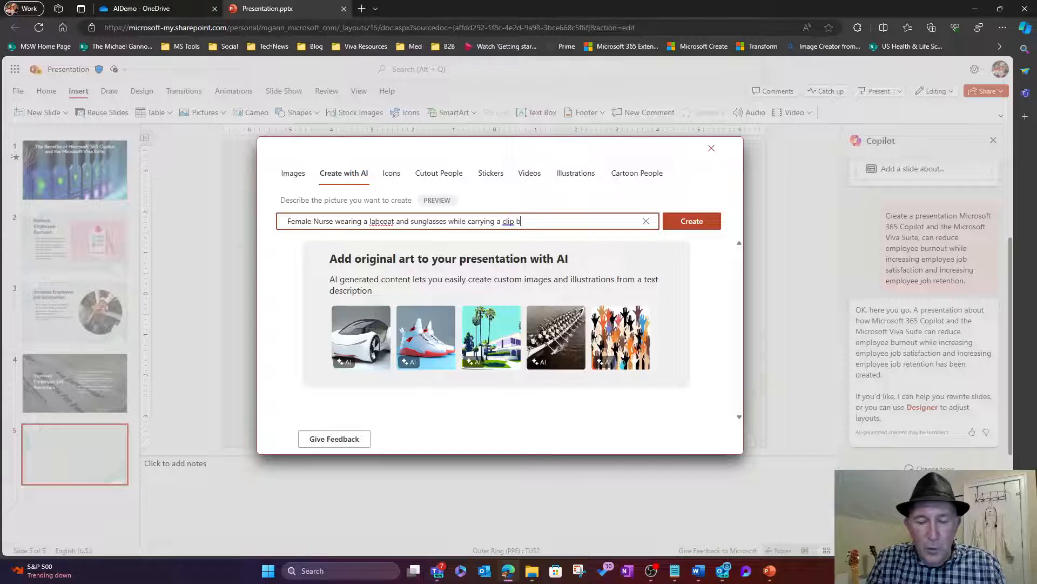
text(oard and)
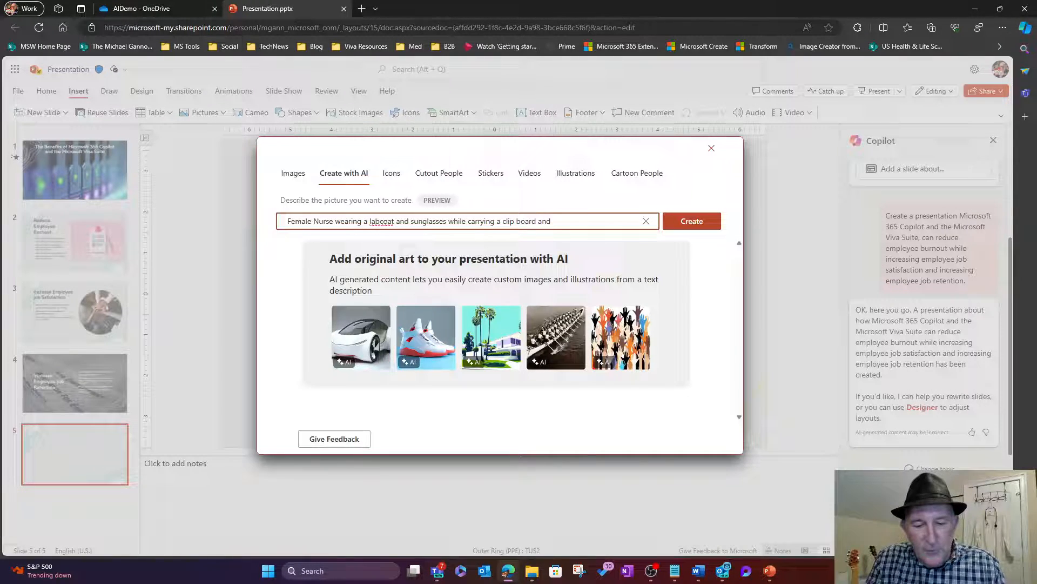
text( riding )
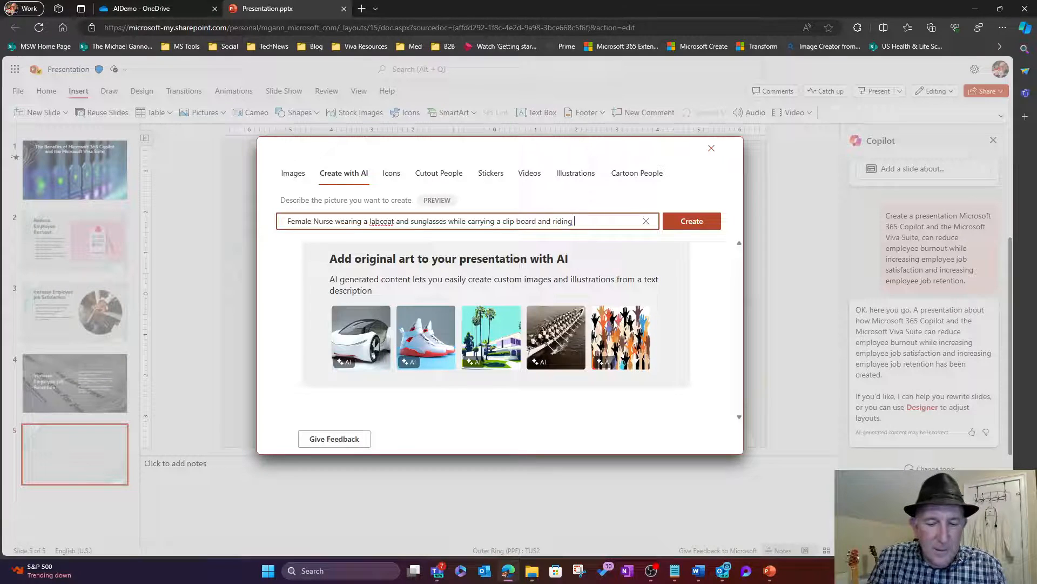
text(an orca)
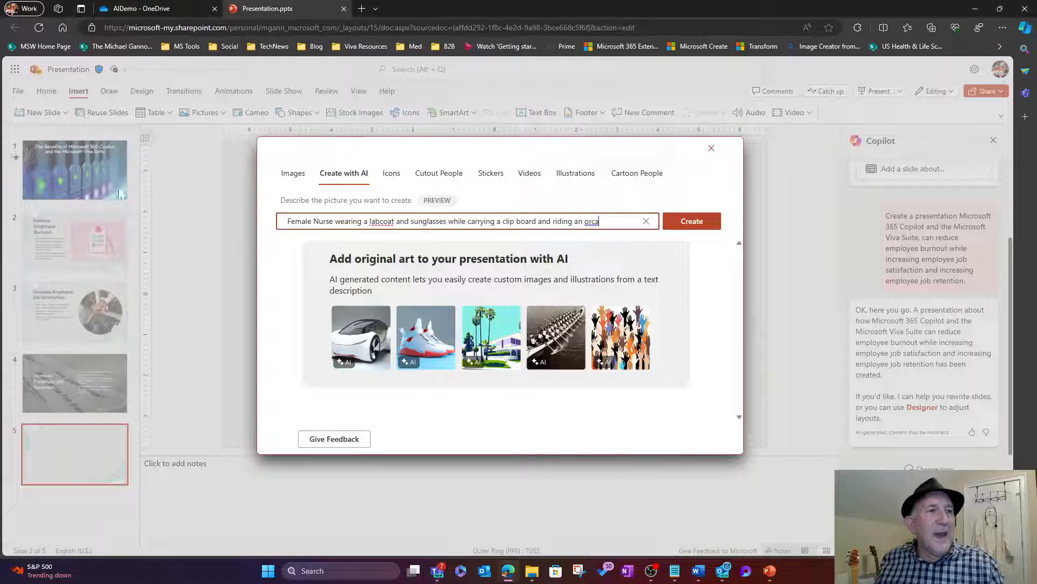
key(Return)
click(287, 221)
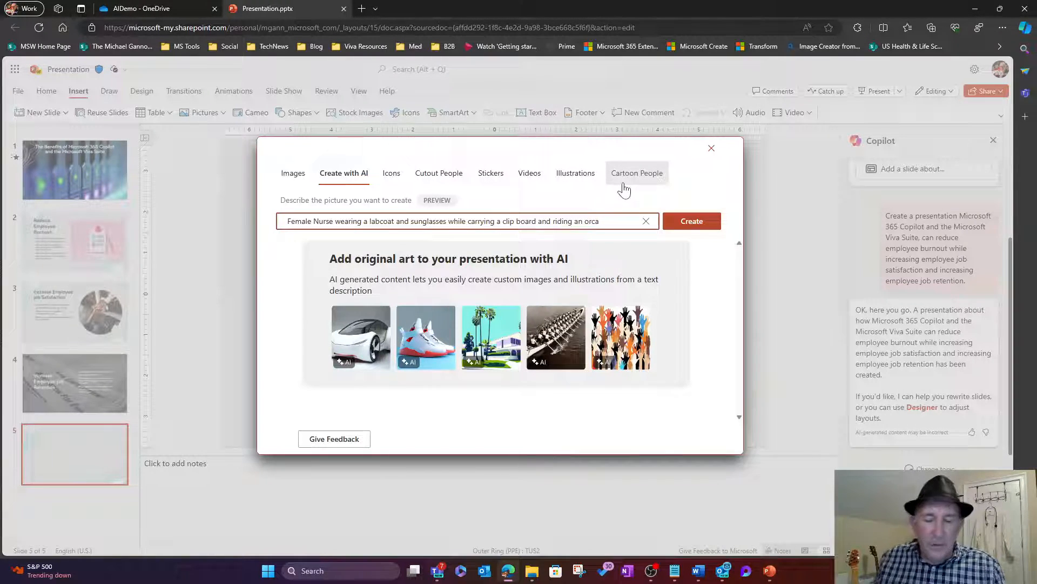
text(a phot)
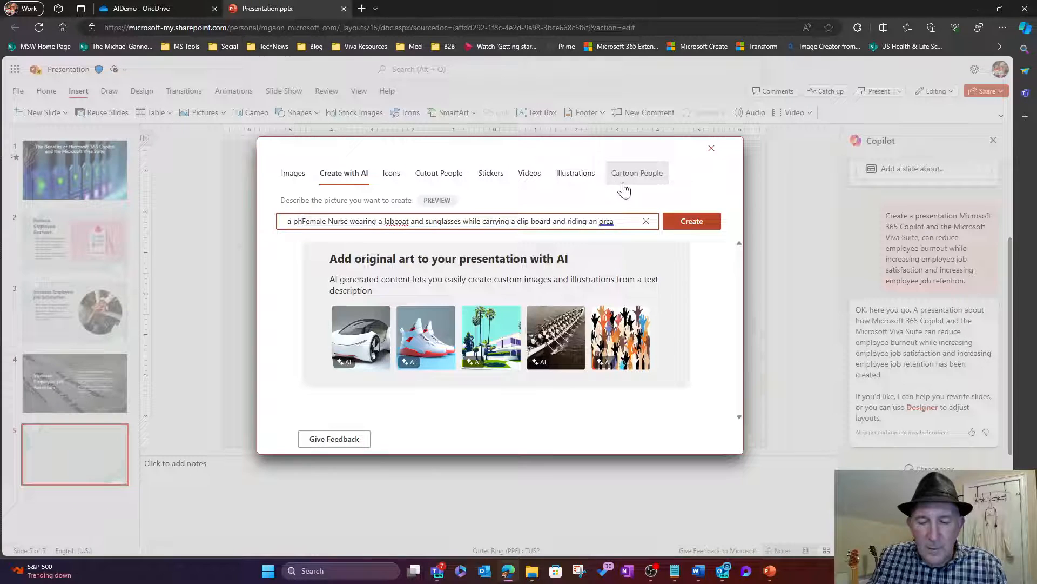
text(realisti)
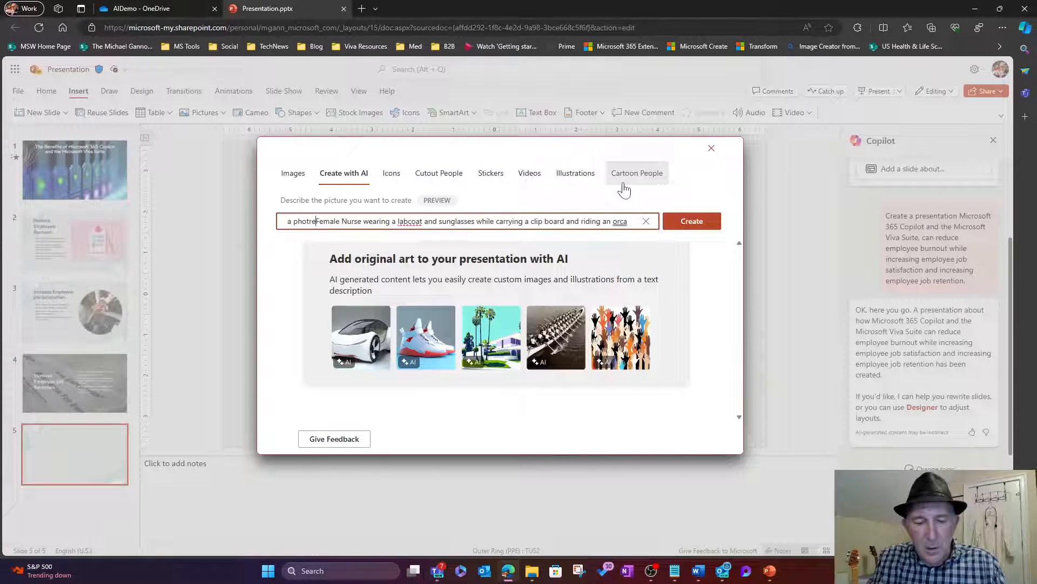
text(c)
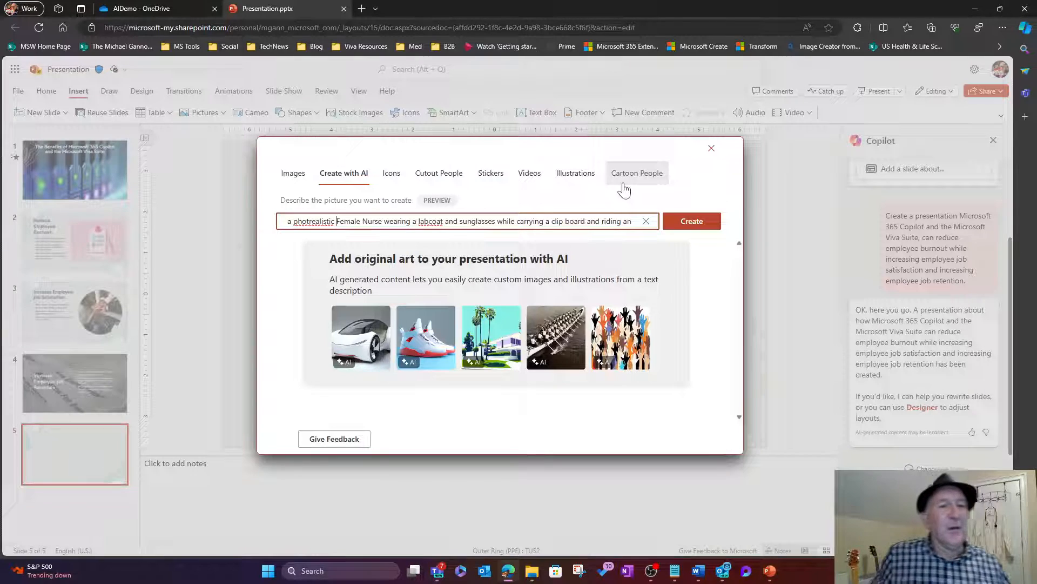
click(692, 221)
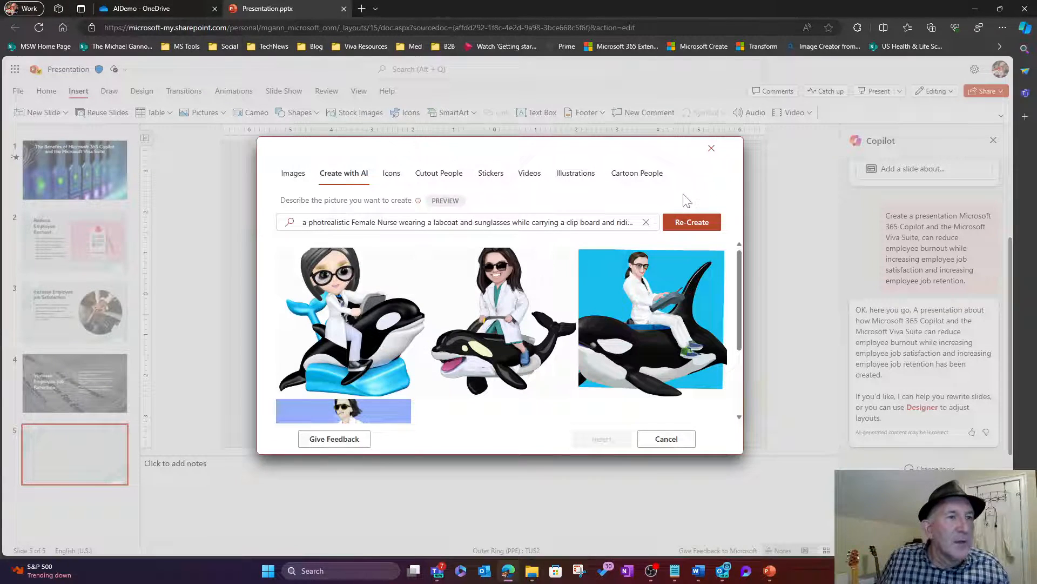
Step: Browse the generated results and select the first cartoon nurse-on-orca image
scroll(432, 331, down, 2)
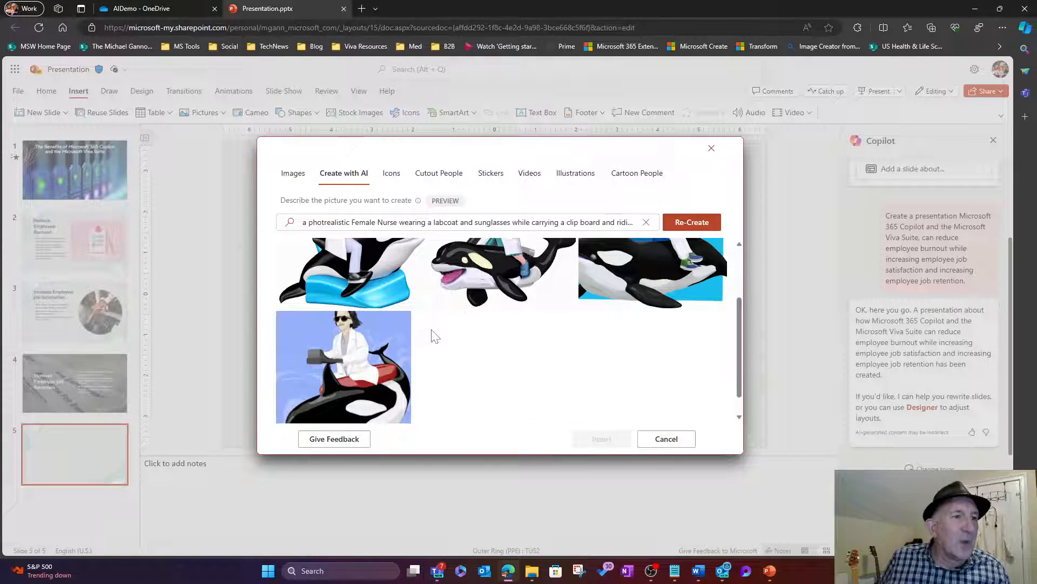
scroll(578, 357, up, 2)
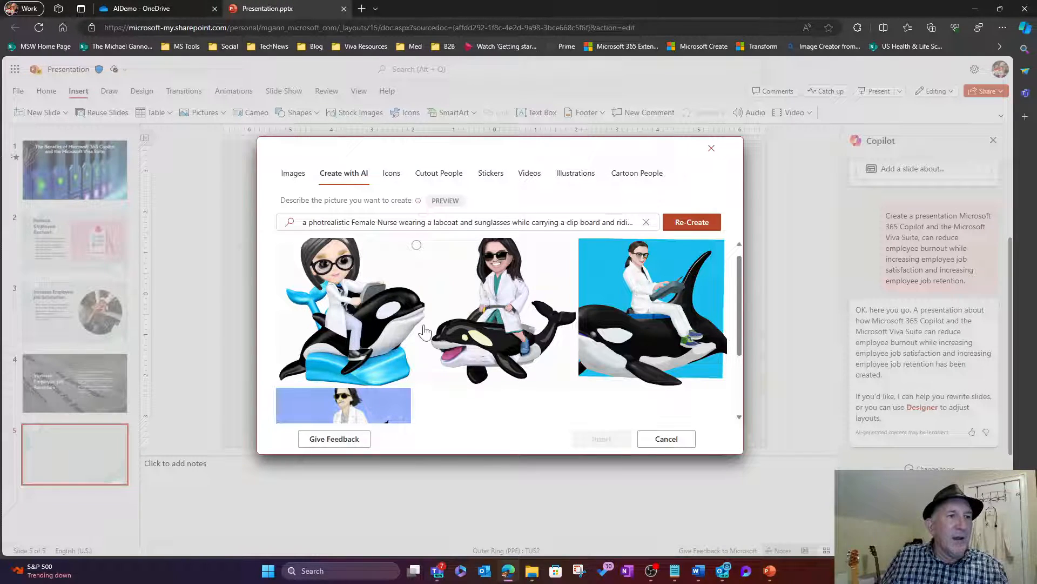
scroll(394, 338, down, 2)
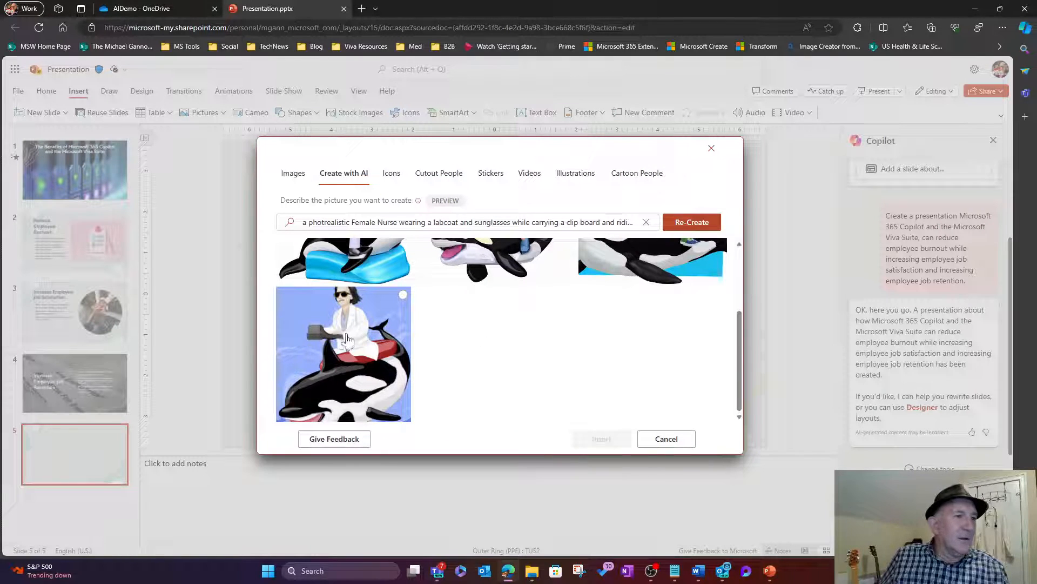
scroll(645, 324, up, 2)
scroll(641, 325, up, 1)
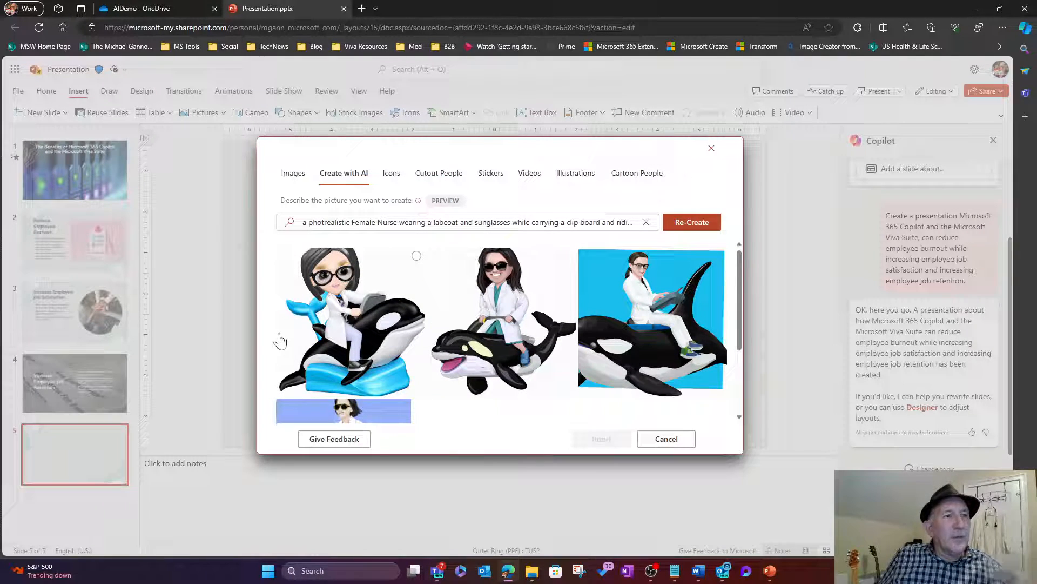
click(360, 339)
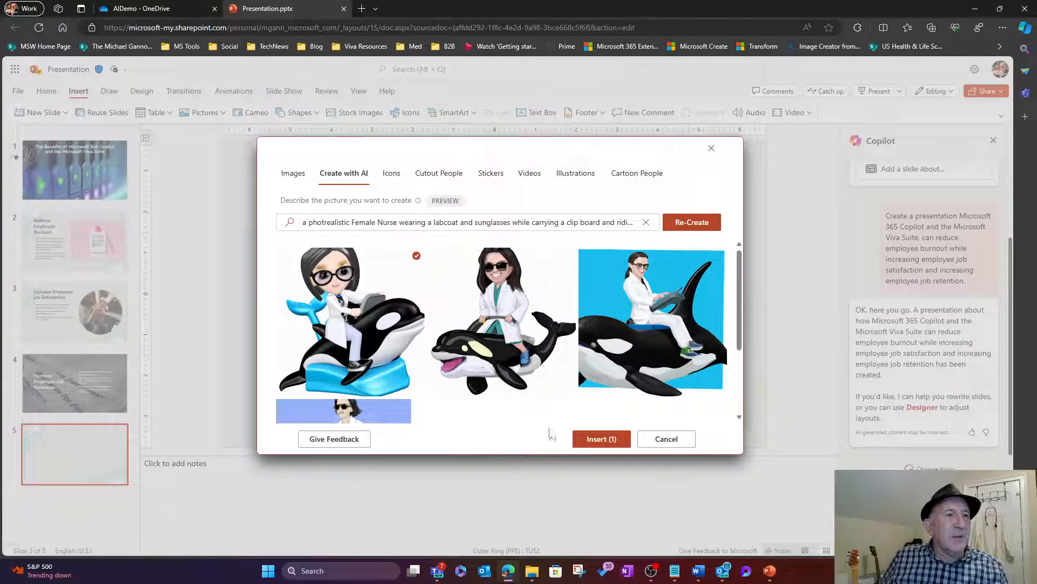
Step: Insert the selected image onto slide 5 and drag it toward the slide's left side
click(601, 438)
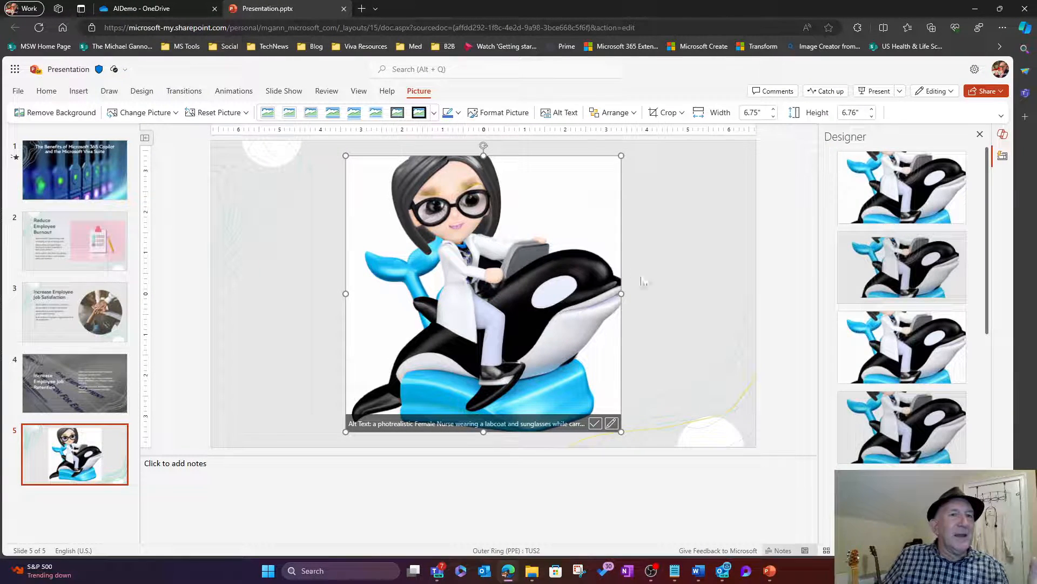
scroll(905, 355, down, 1)
scroll(905, 355, down, 3)
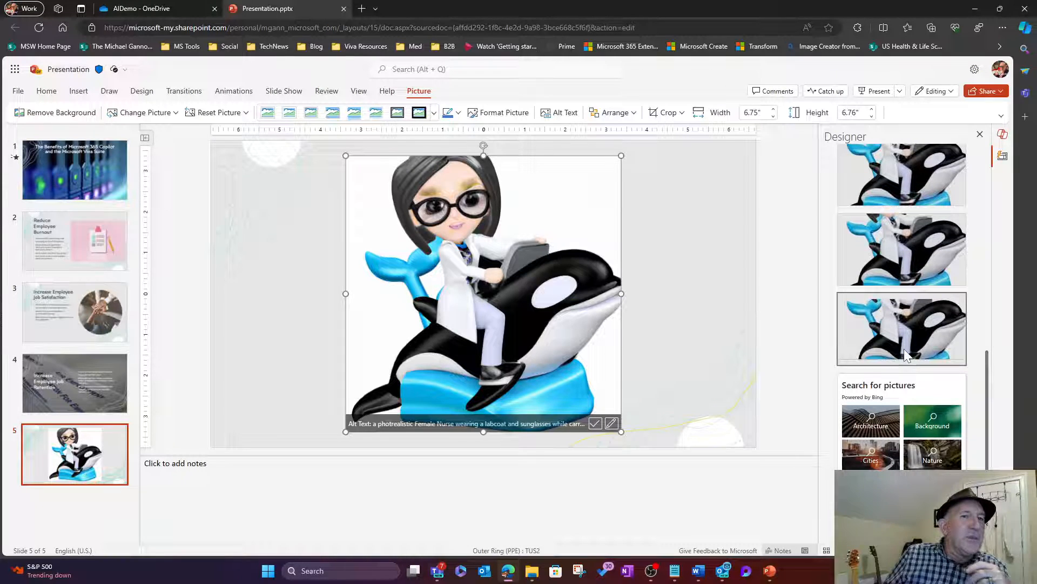
click(674, 303)
drag(545, 293, 417, 291)
click(655, 329)
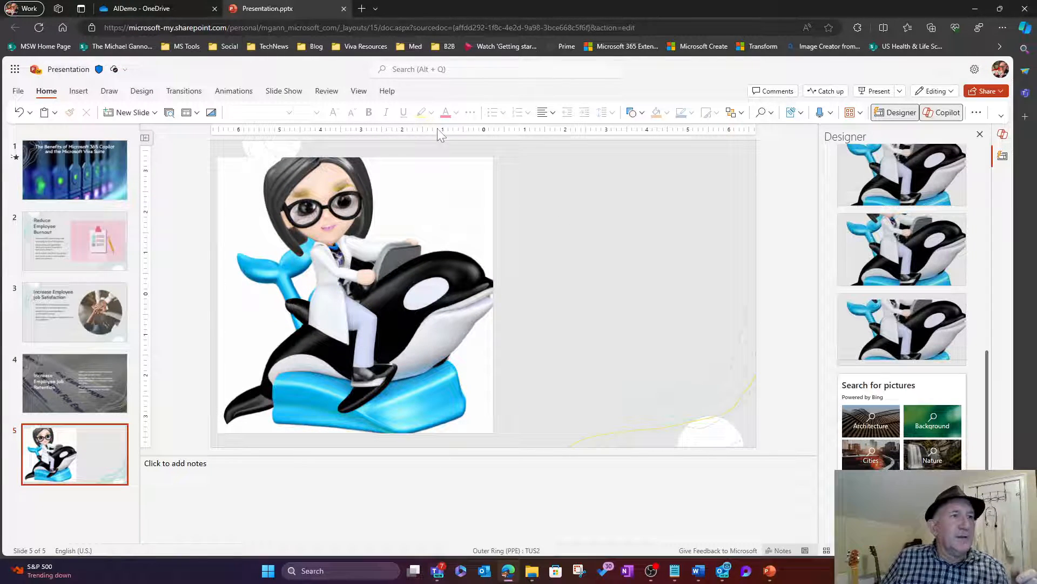
click(79, 92)
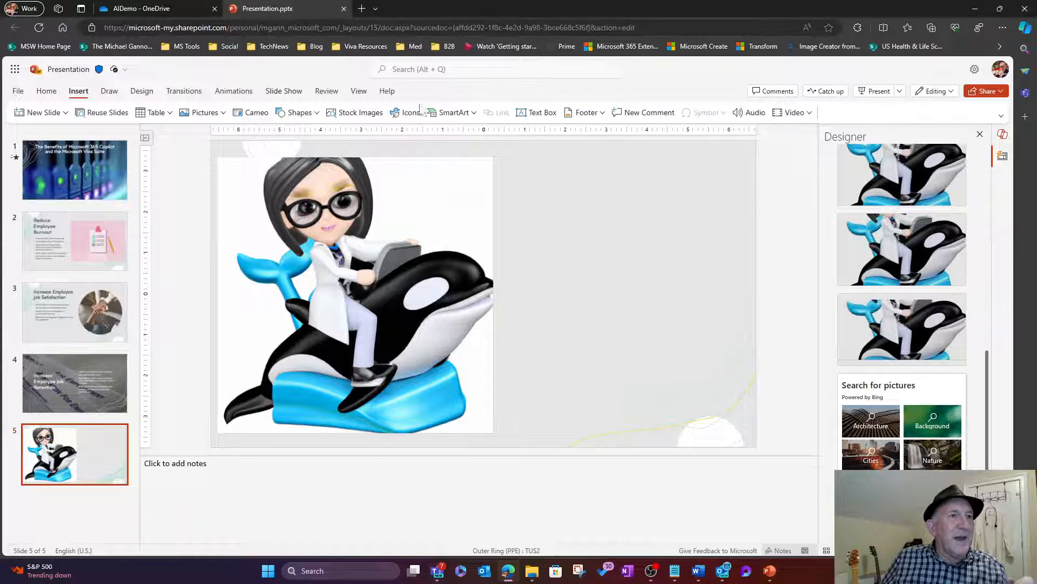
Step: Draw a text box at slide 5's upper right and fill it with placeholder text
click(537, 113)
drag(518, 176, 744, 439)
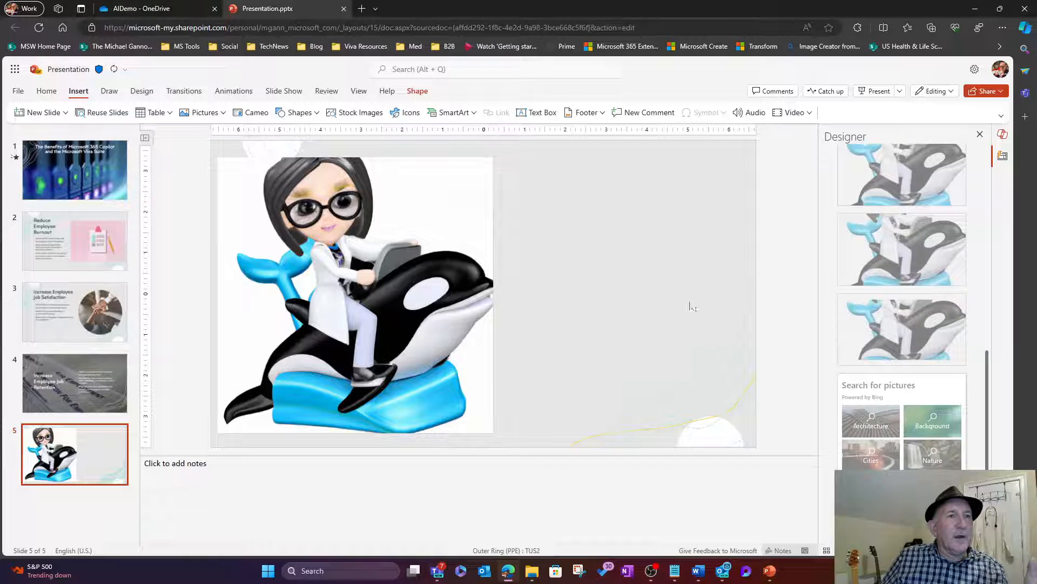
text(.,nscznfsdfnsdnsdg,ng,dfng)
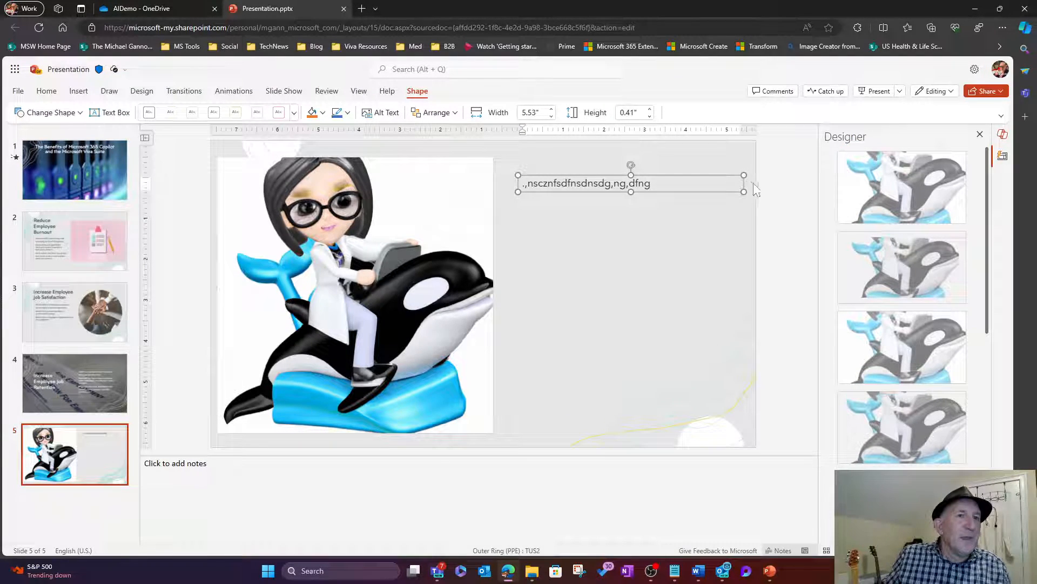
click(725, 150)
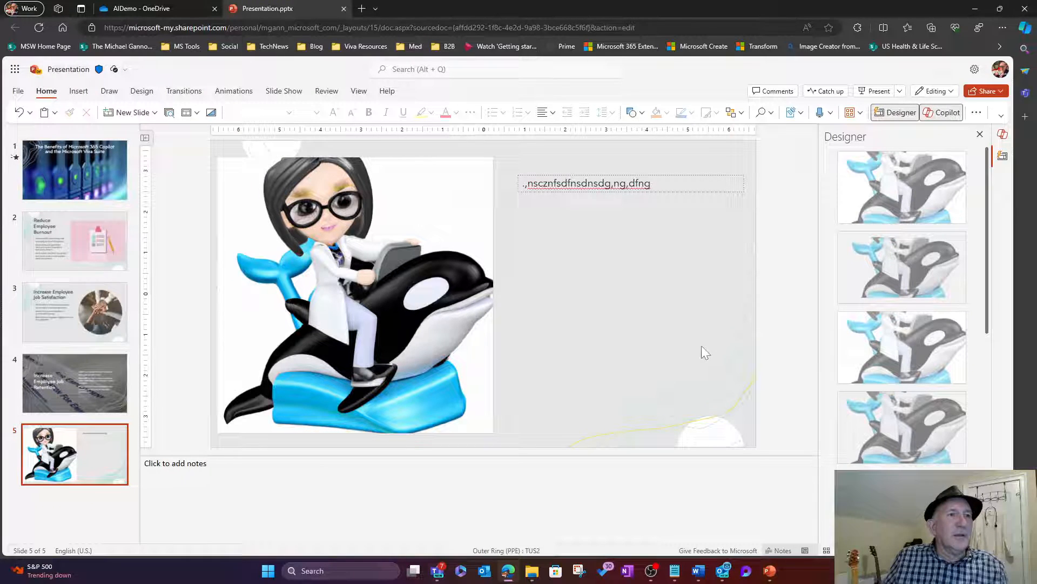
click(441, 195)
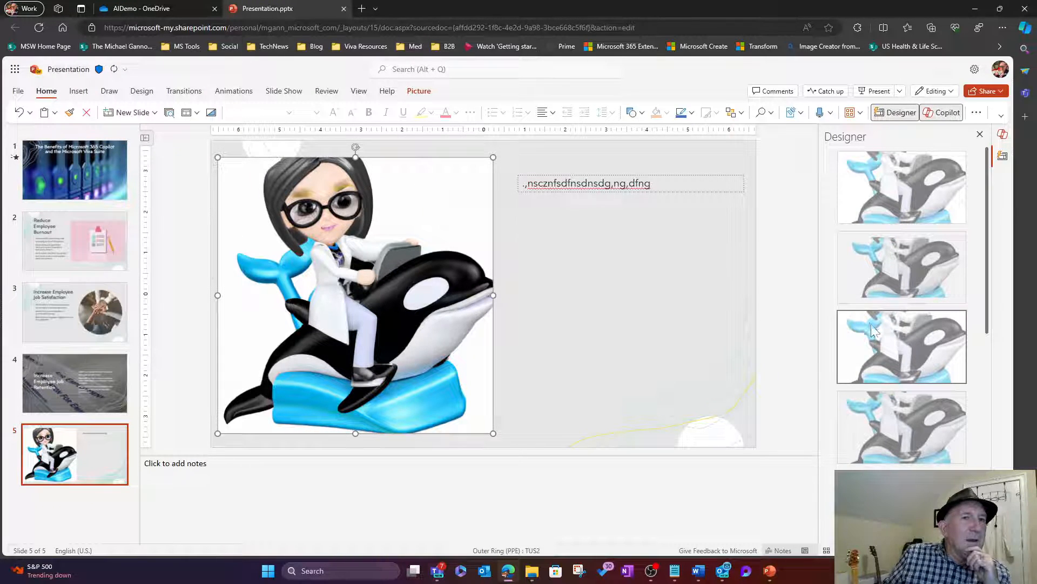
Step: Apply the Designer idea placing the text on the left and the nurse picture on the right
click(932, 264)
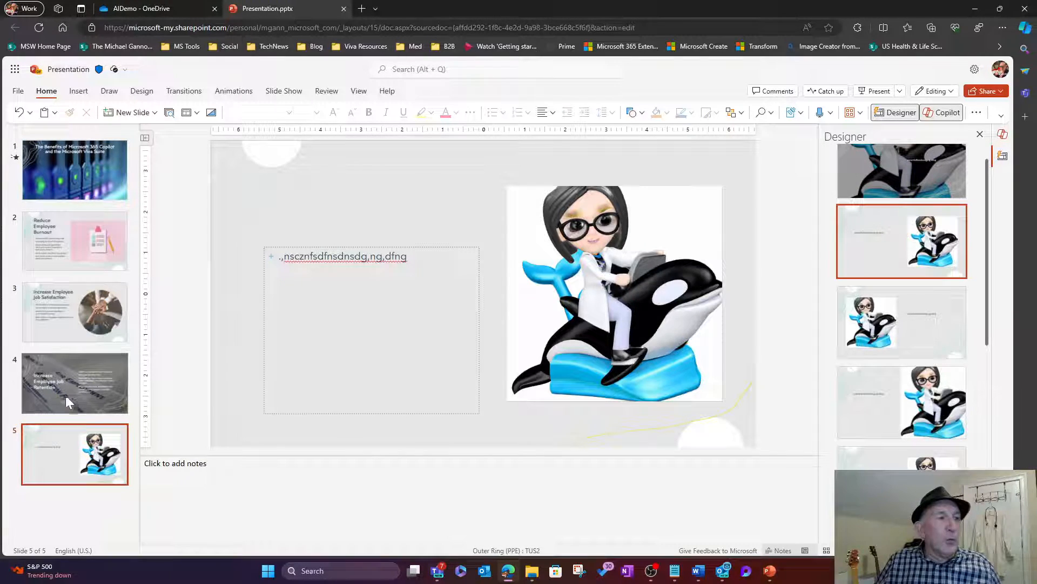
Step: Give slide 4 the second Designer idea with bullets left and a circular photo, then go back to slide 5
click(83, 389)
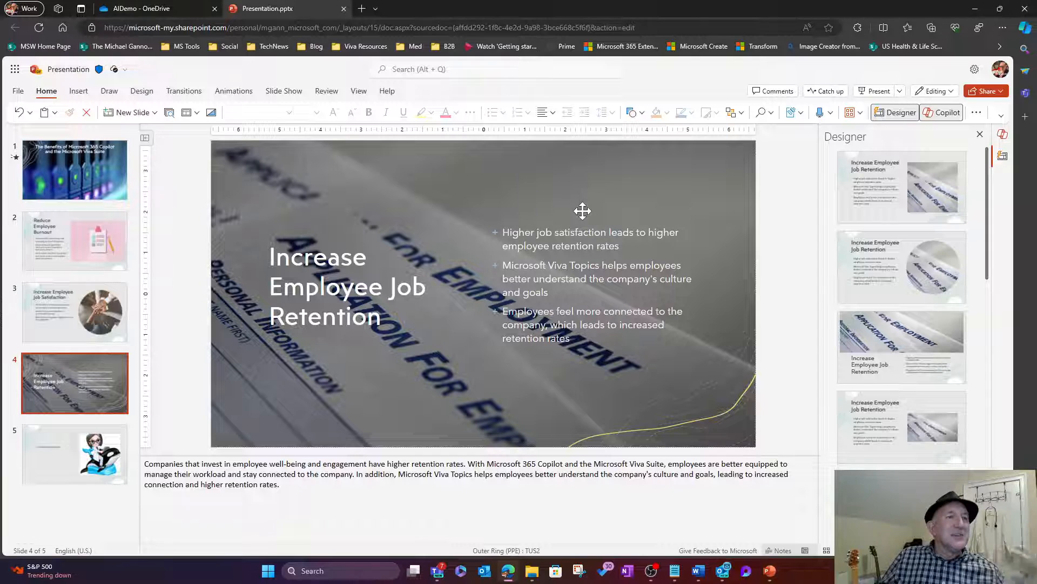
click(872, 279)
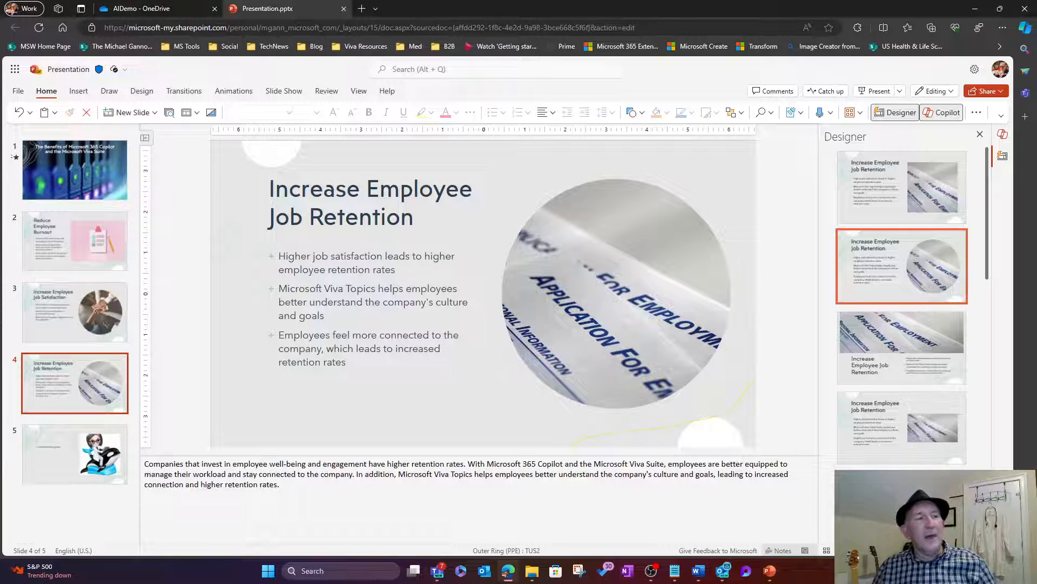
click(81, 460)
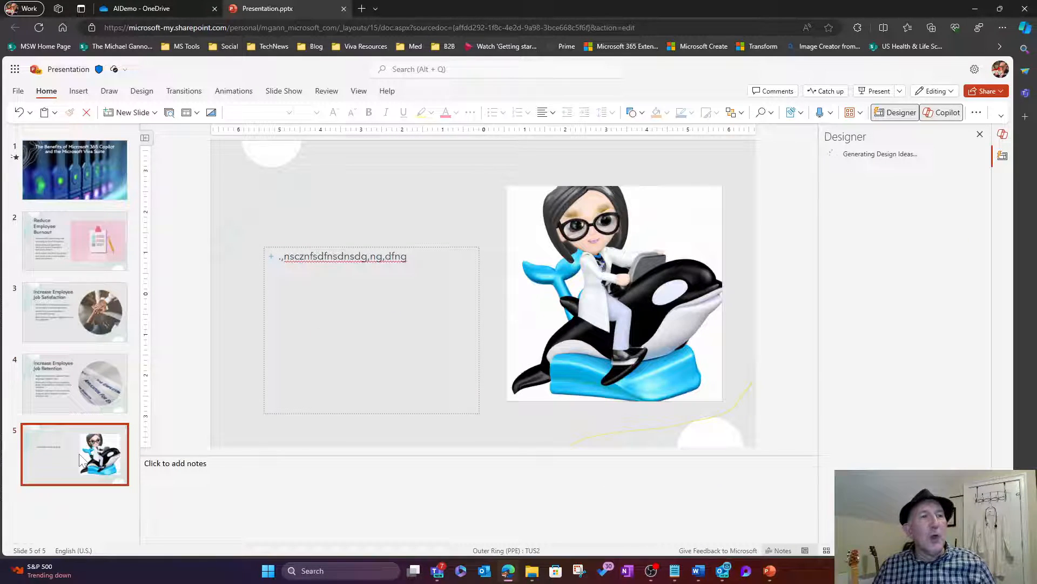
Step: Select the nurse-on-orca picture on slide 5 to refresh the Designer suggestions
click(639, 305)
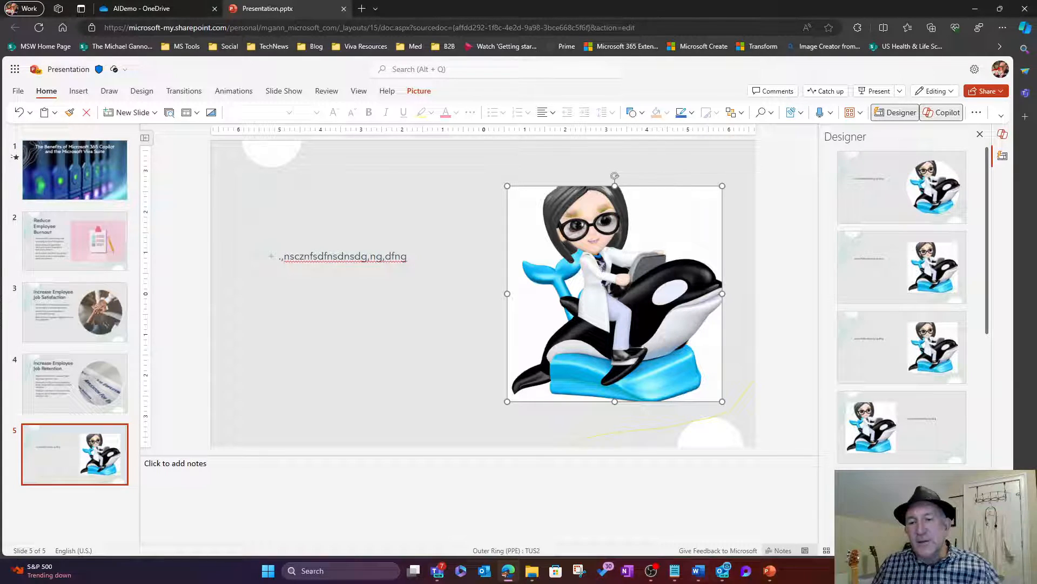
mouse_move(722, 581)
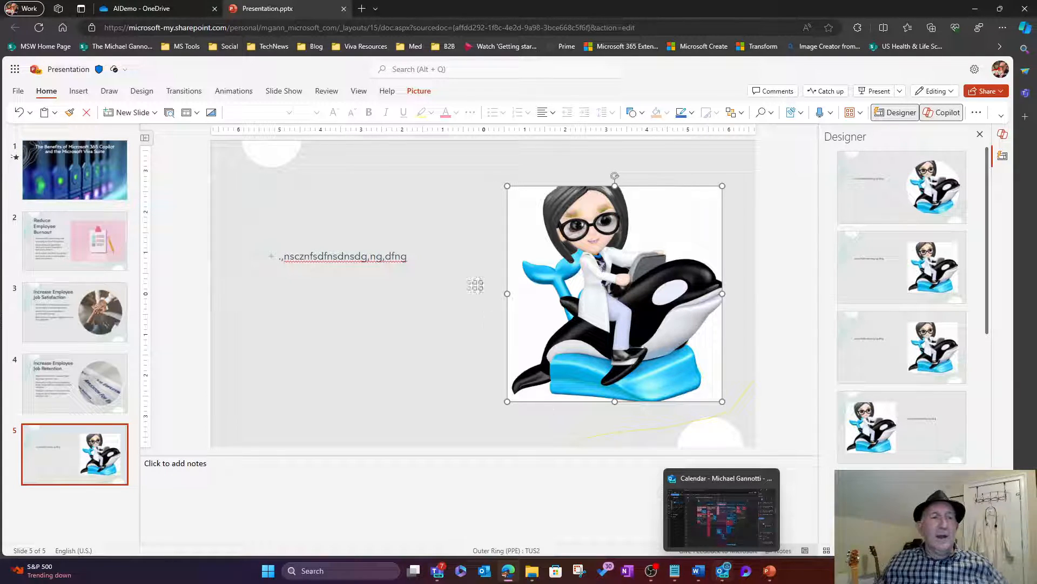